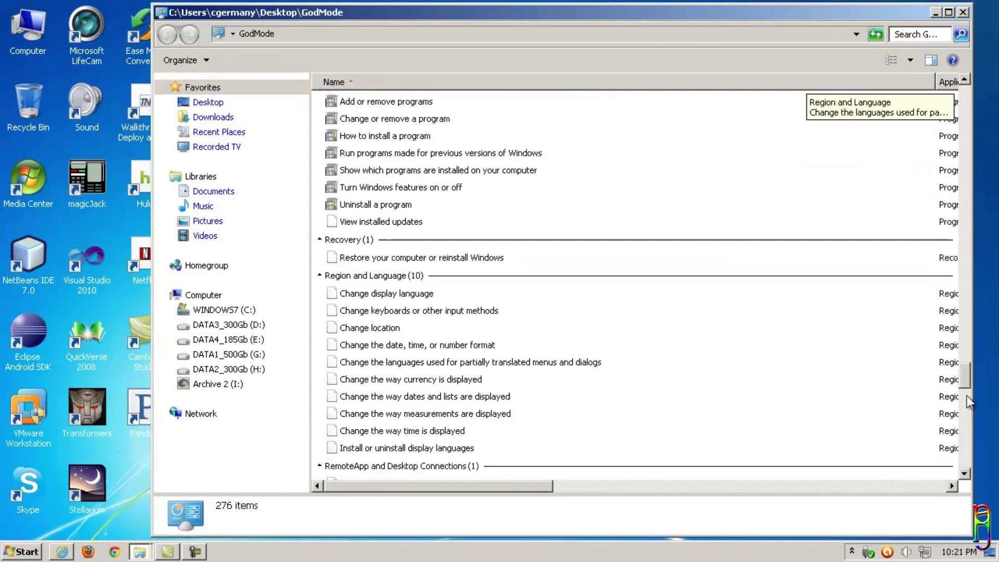
Maximize the GodMode folder window and scroll through its 276 settings down to Windows Update
left_click_drag(969, 517, 969, 75)
left_click(949, 12)
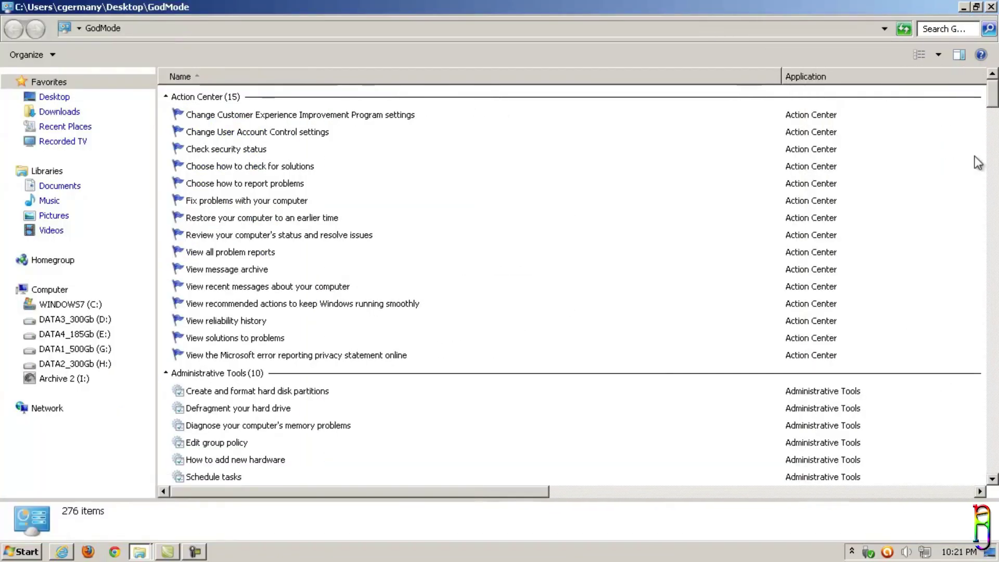
scroll(991, 99, "down", 20)
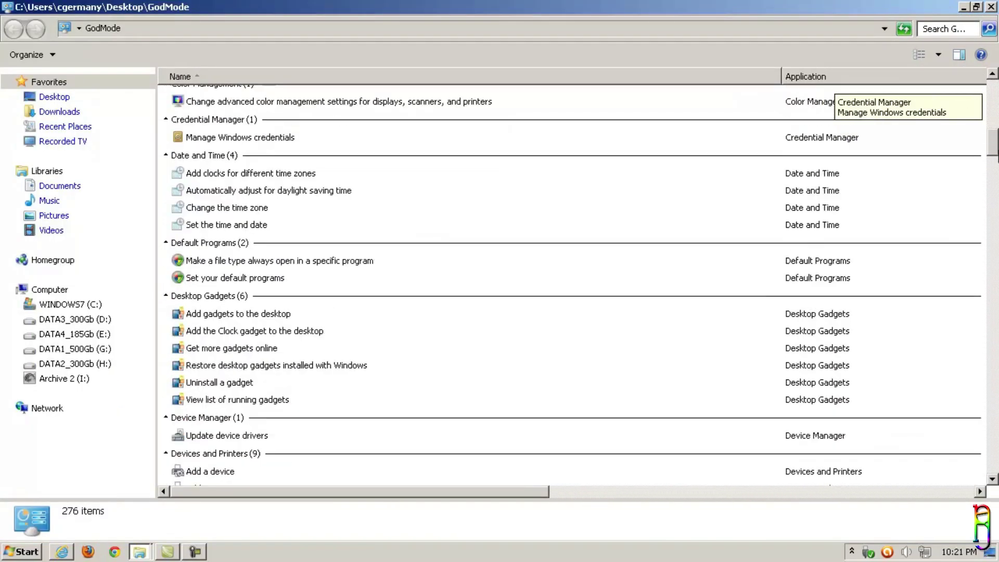
scroll(832, 91, "down", 10)
scroll(833, 91, "down", 20)
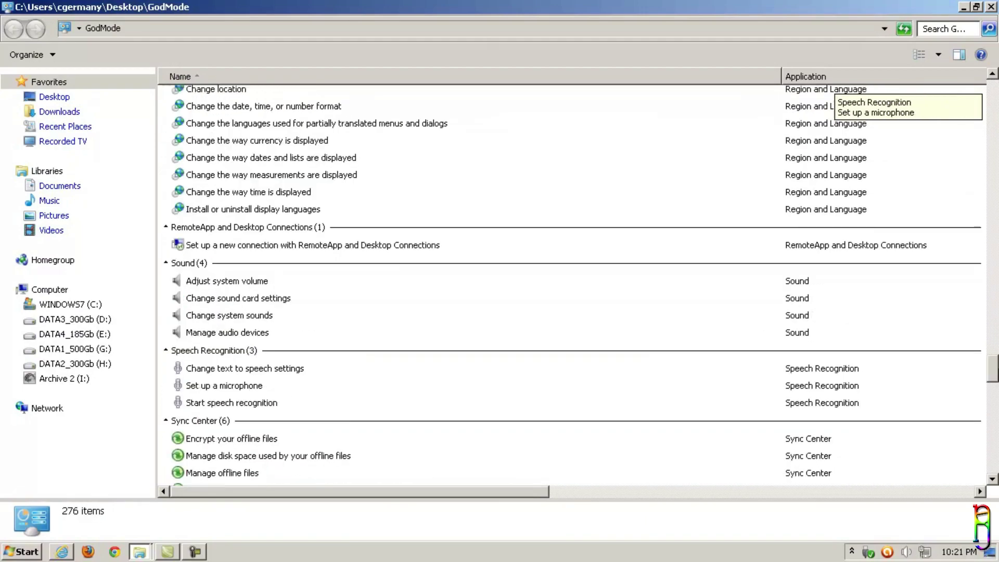
scroll(995, 445, "up", 6)
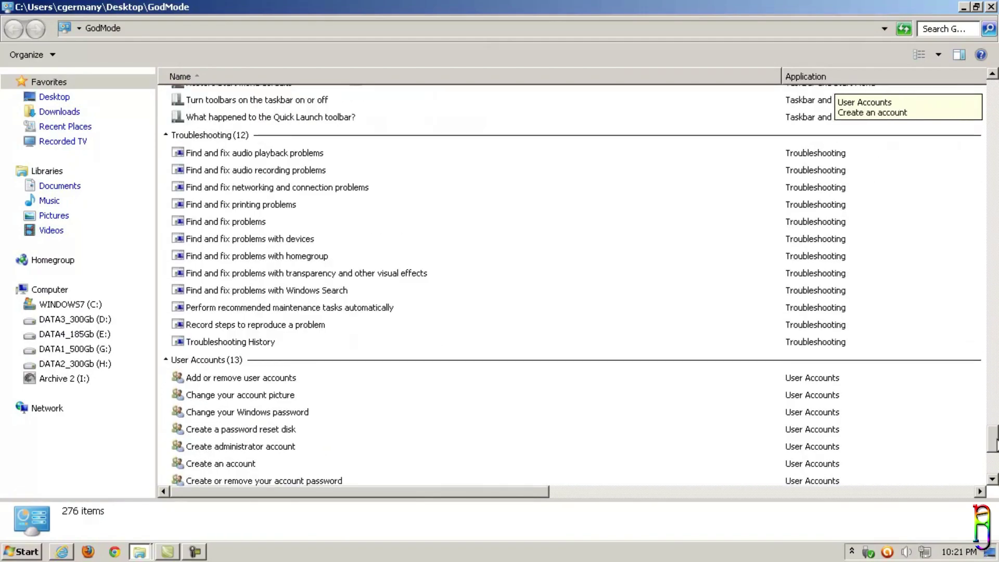
left_click_drag(995, 444, 995, 465)
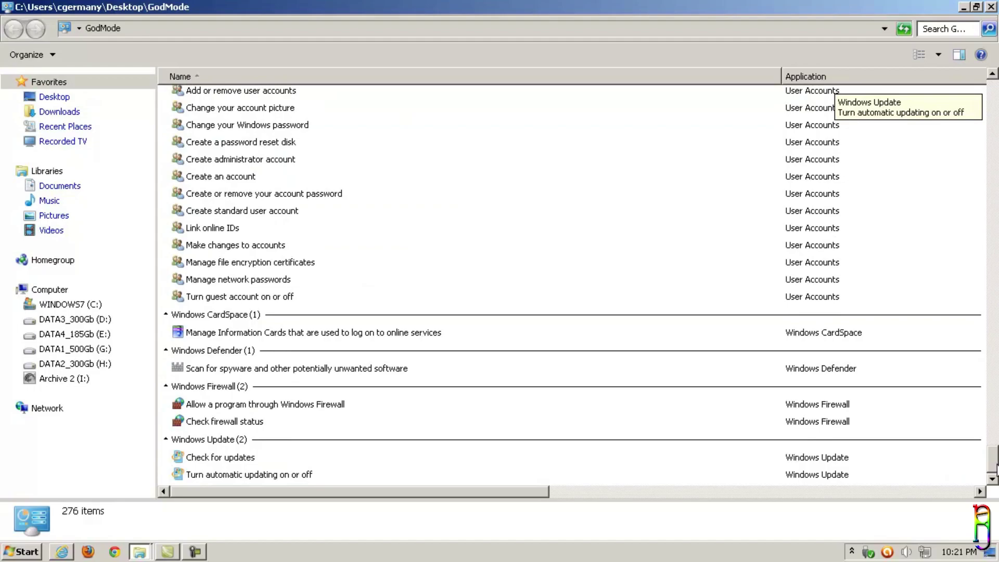
scroll(995, 465, "up", 20)
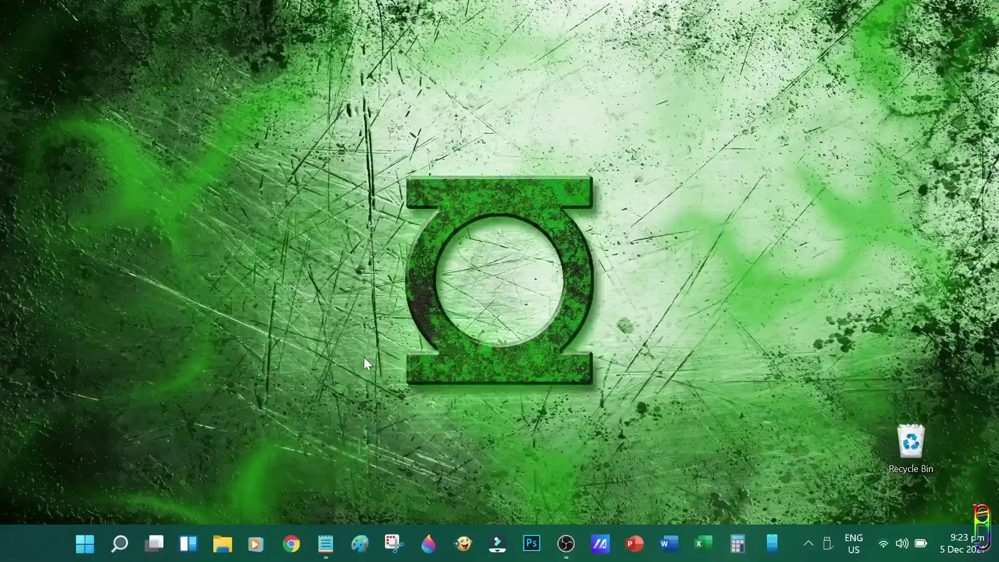
left_click(82, 551)
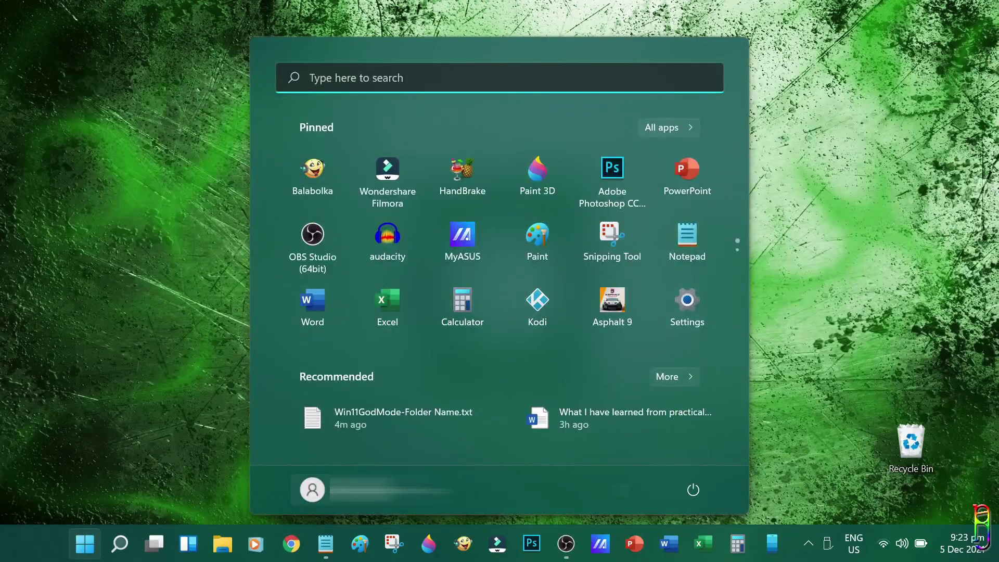
left_click(313, 490)
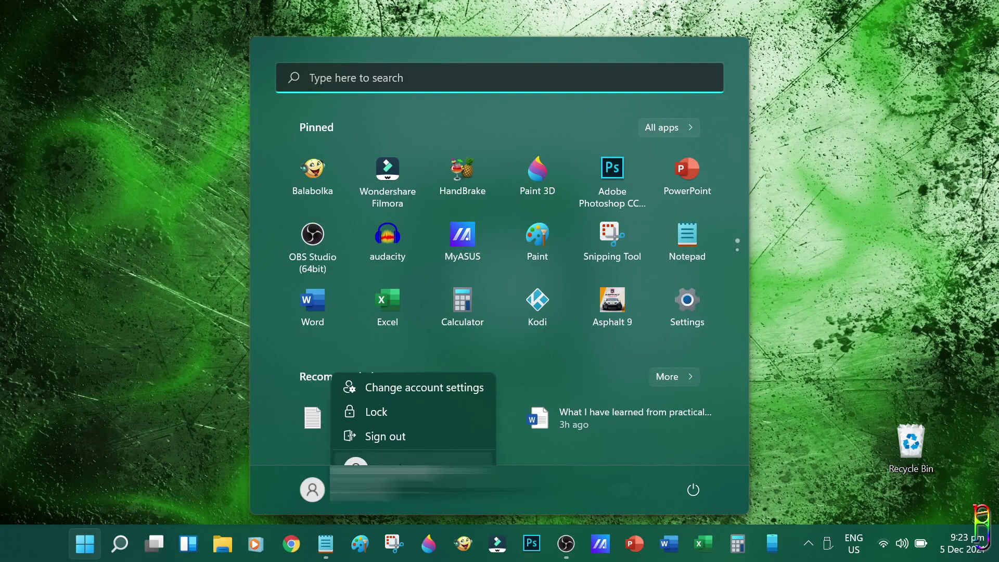
left_click(387, 389)
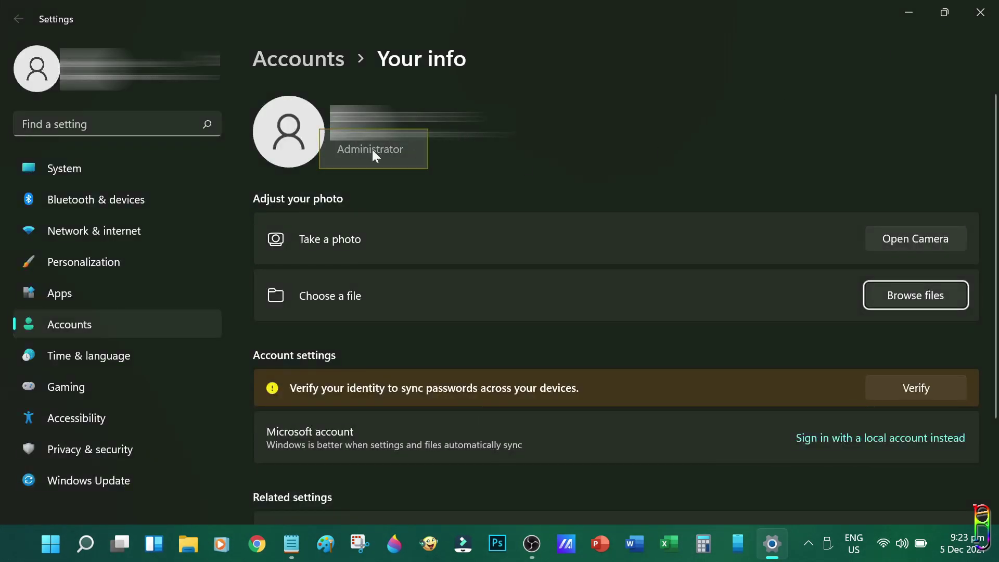
left_click(981, 12)
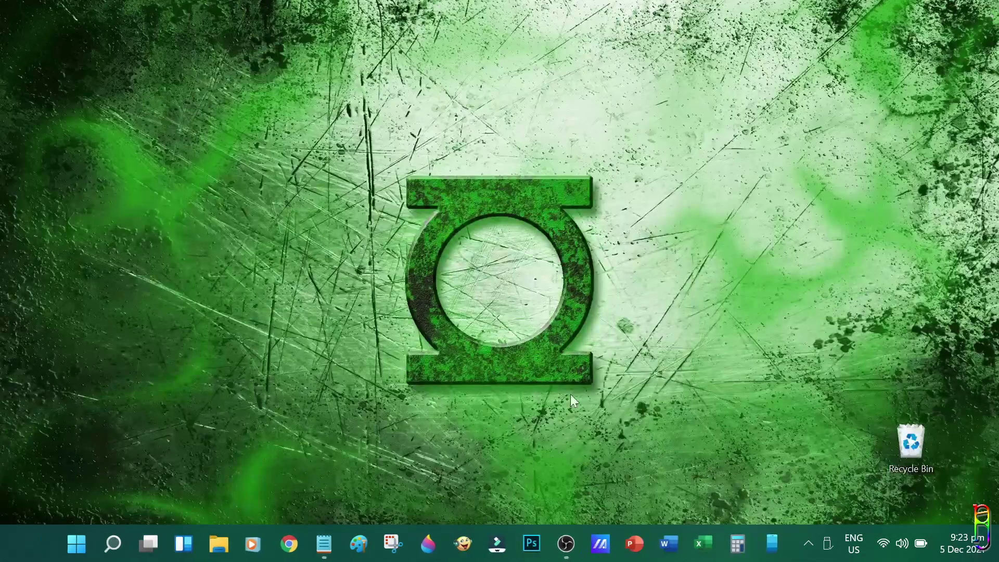
Create a new folder on the desktop
right_click(476, 225)
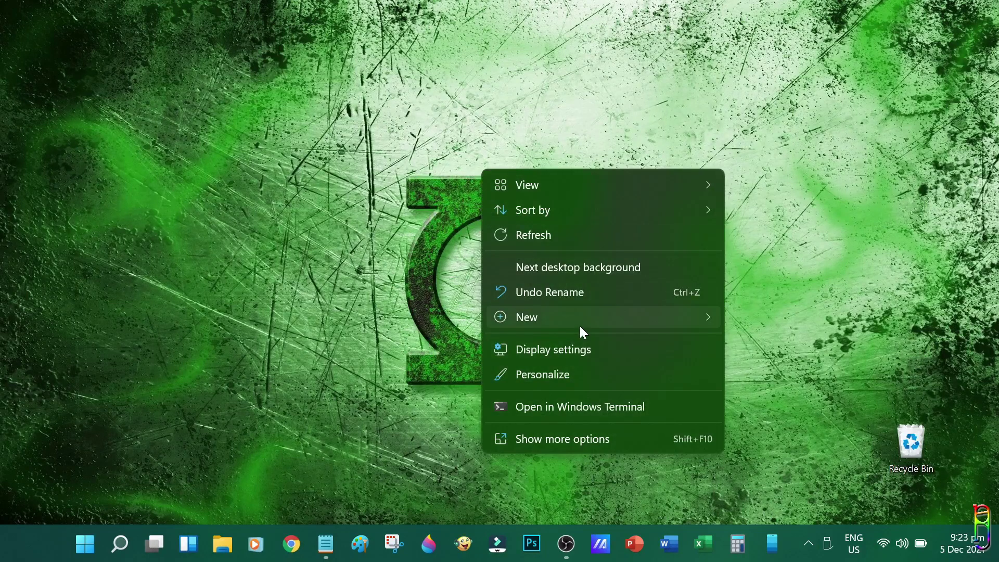
mouse_move(583, 320)
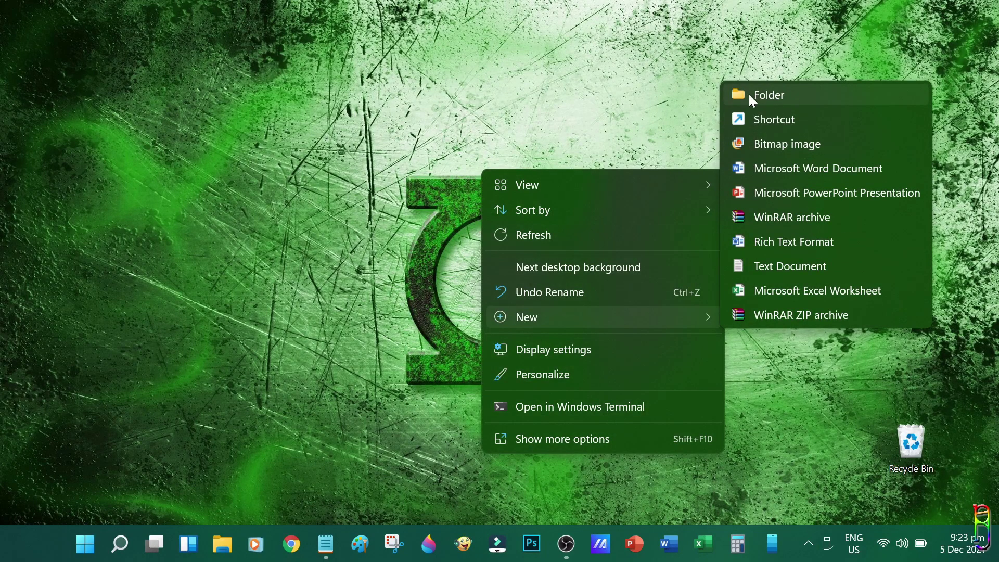
left_click(776, 95)
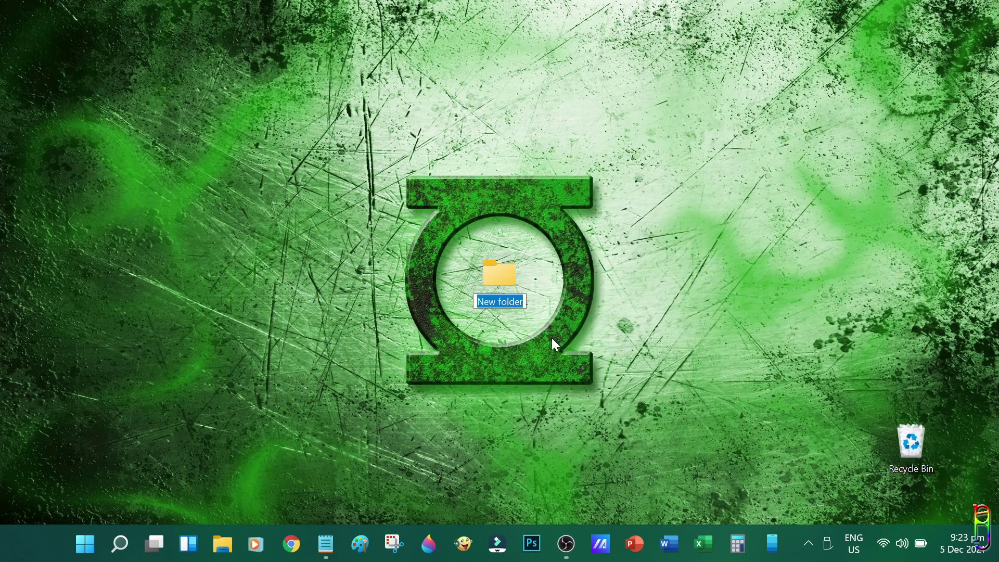
Copy the GodMode folder-name line from the Win11GodMode-Folder Name notes file
left_click(323, 545)
left_click_drag(252, 48, 2, 50)
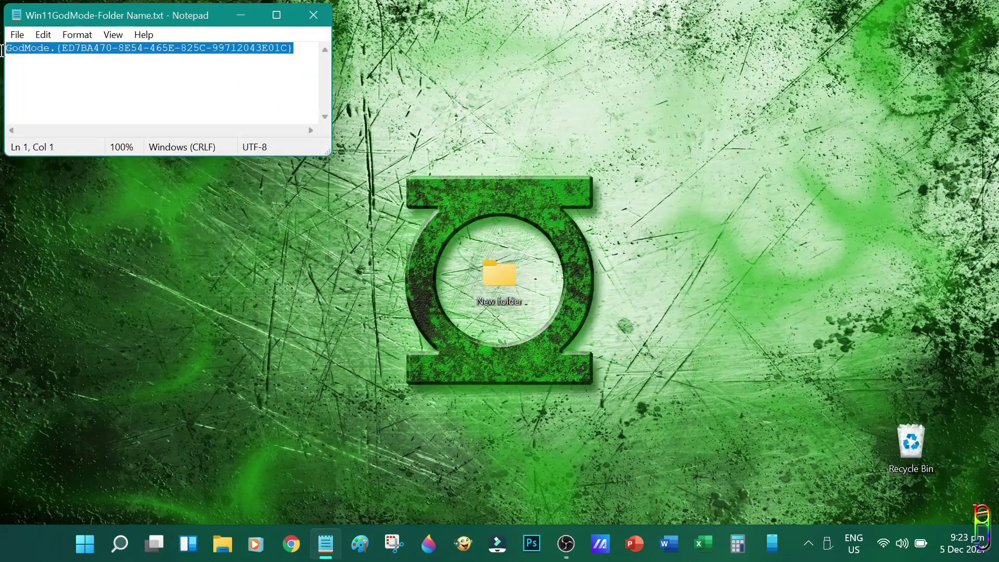
right_click(61, 48)
left_click(97, 99)
left_click(242, 10)
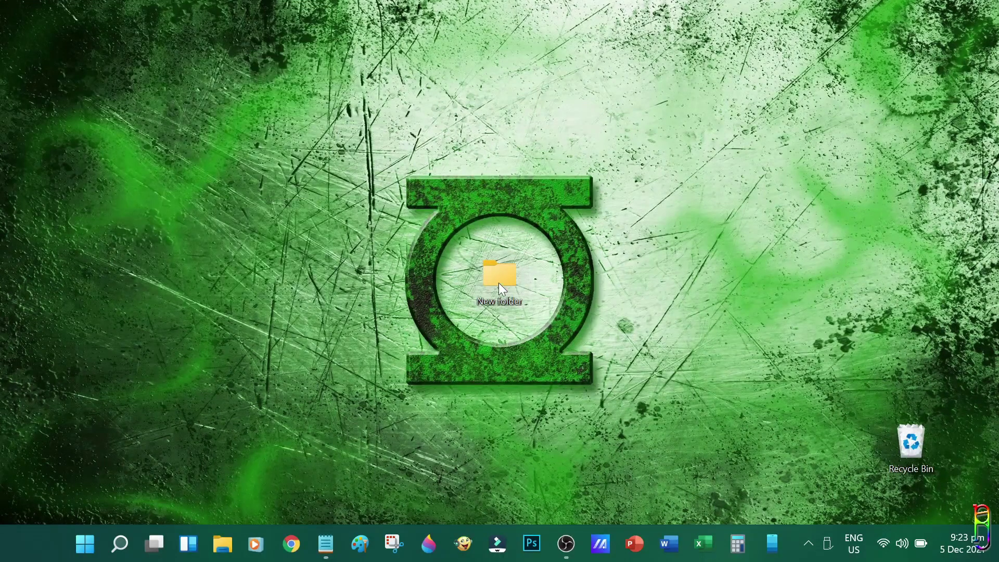
Rename the new folder to the pasted GodMode name, move it, and open it
right_click(500, 297)
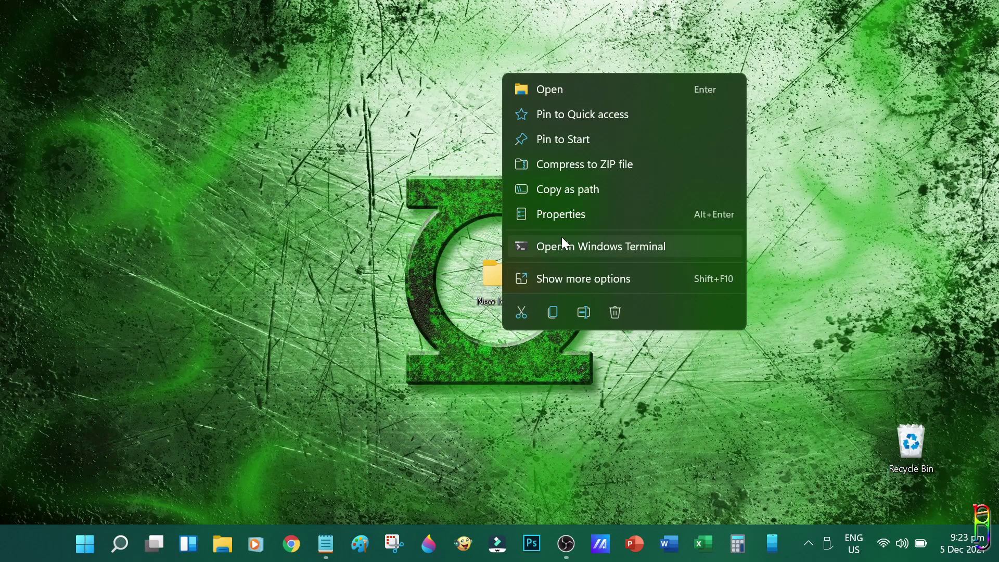
left_click(588, 319)
right_click(496, 300)
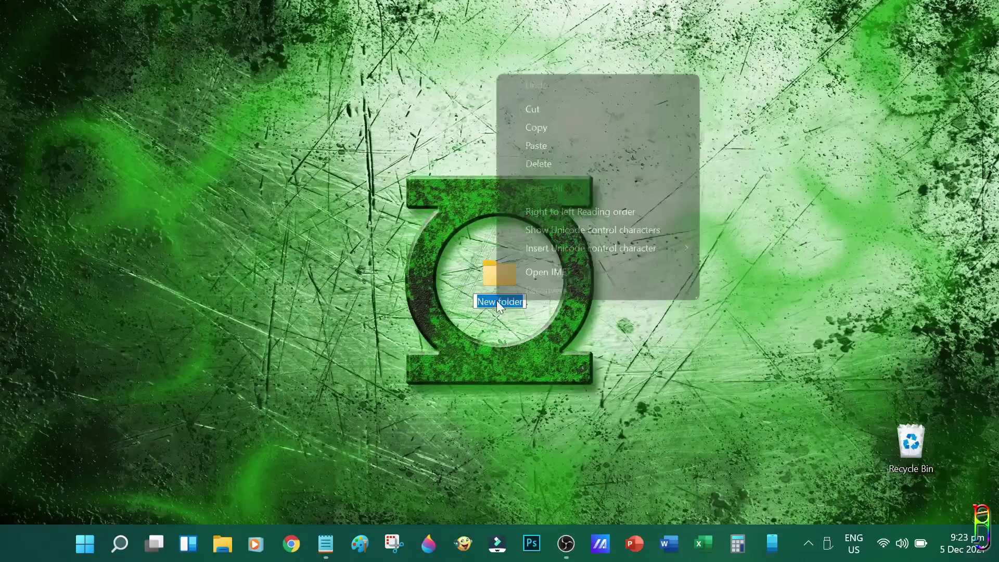
left_click(553, 146)
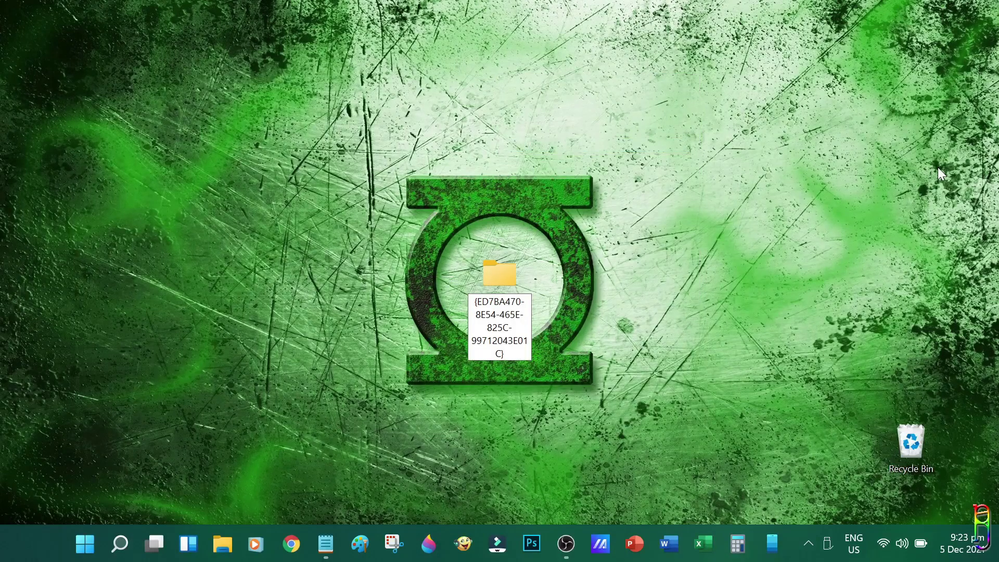
key("Return")
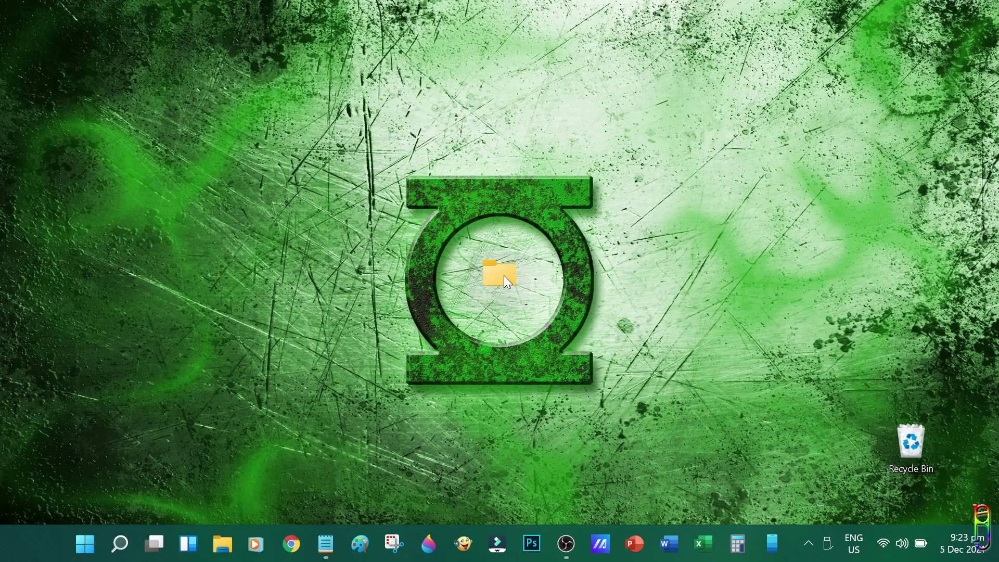
left_click_drag(502, 279, 614, 108)
double_click(617, 106)
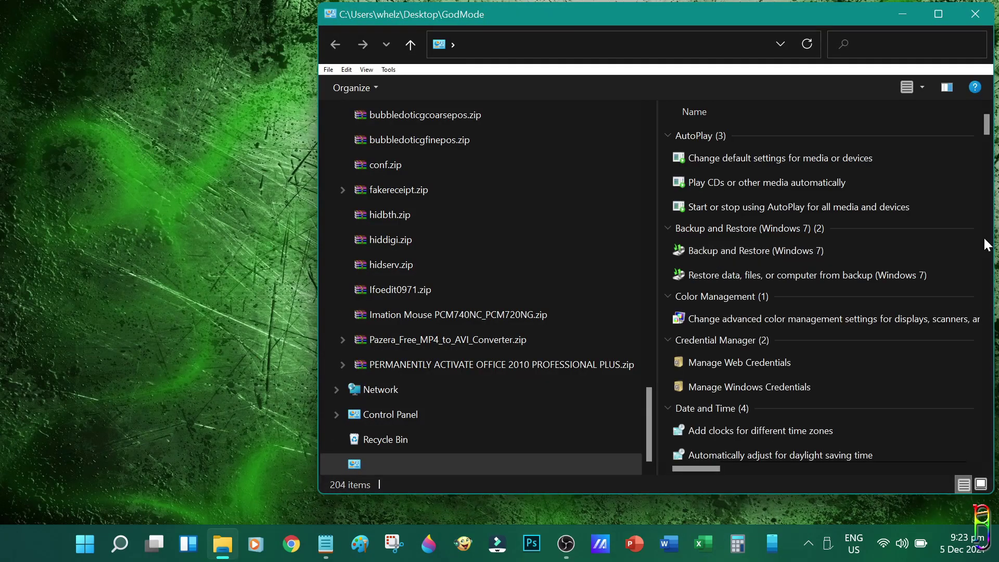
left_click_drag(832, 23, 687, 49)
key("super+Up")
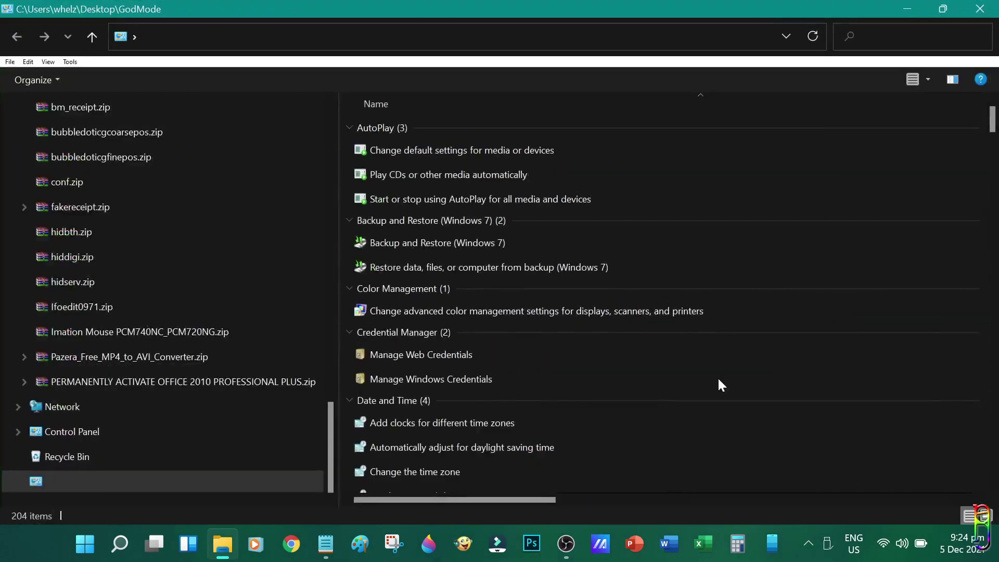
left_click_drag(335, 276, 173, 276)
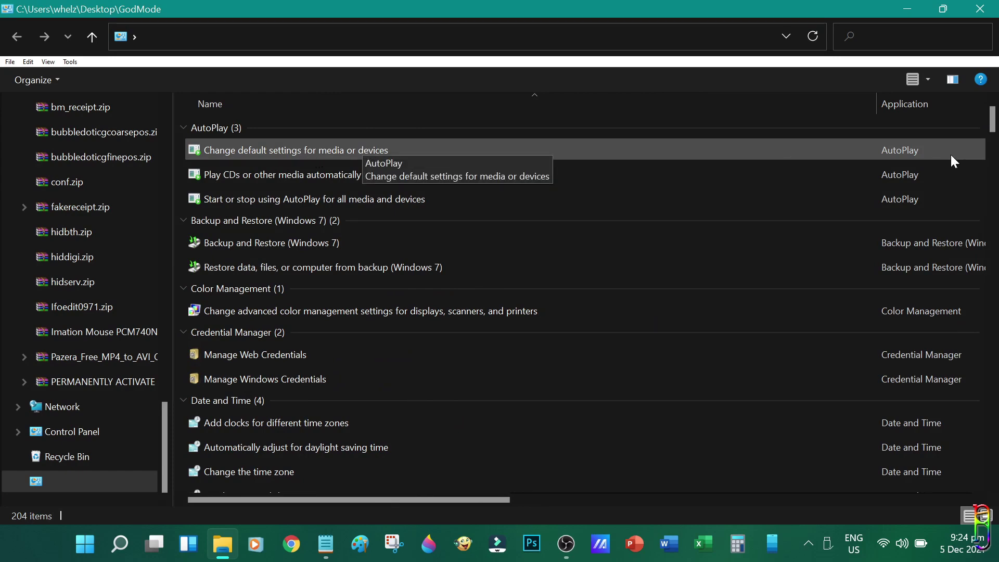
left_click(392, 182)
left_click(357, 202)
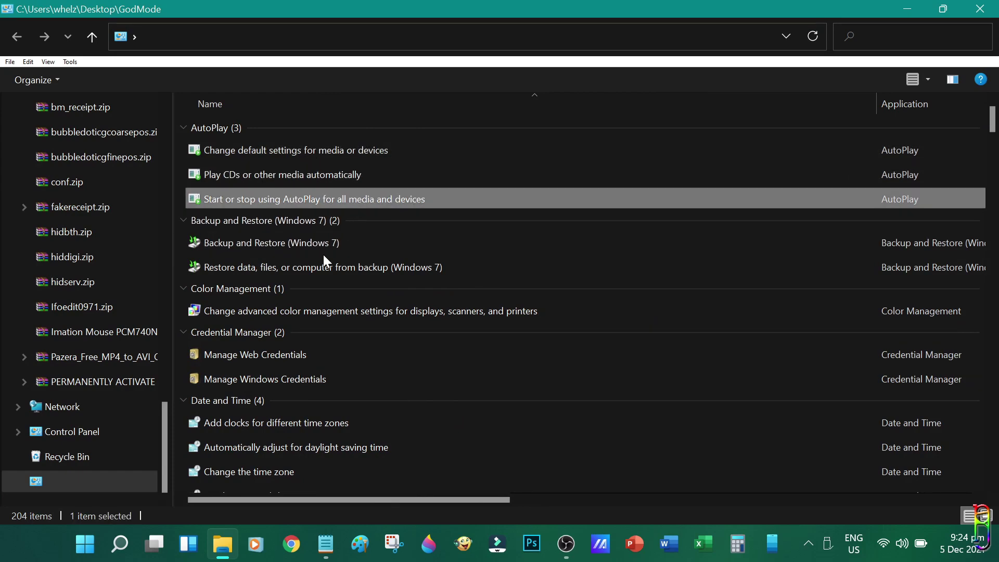
double_click(348, 248)
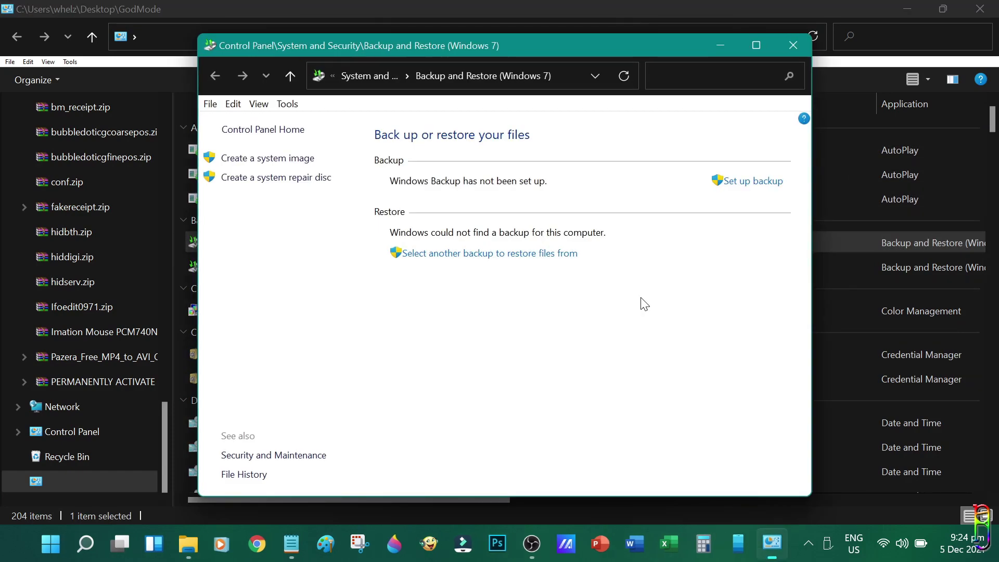
left_click(795, 45)
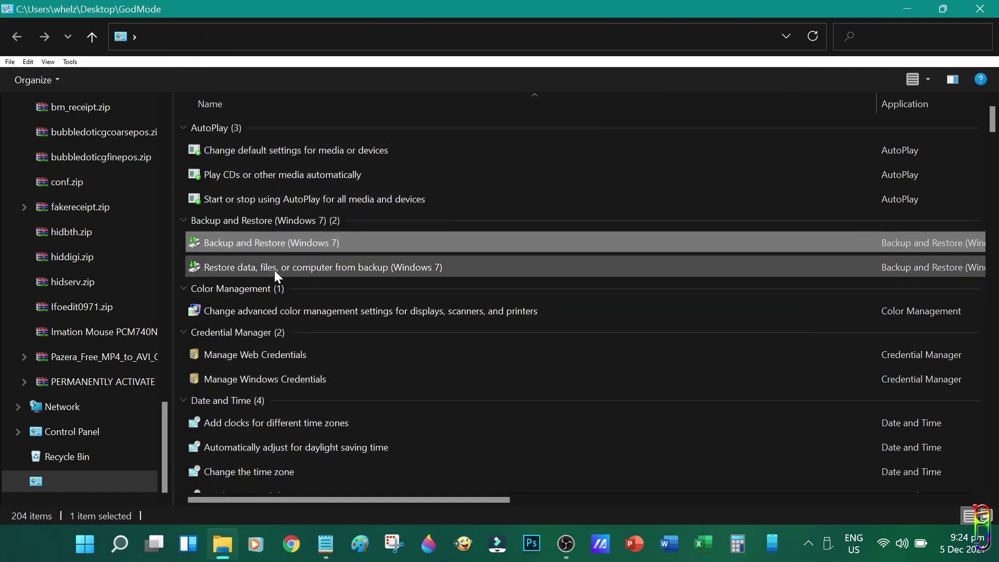
scroll(274, 272, "down", 2)
double_click(255, 295)
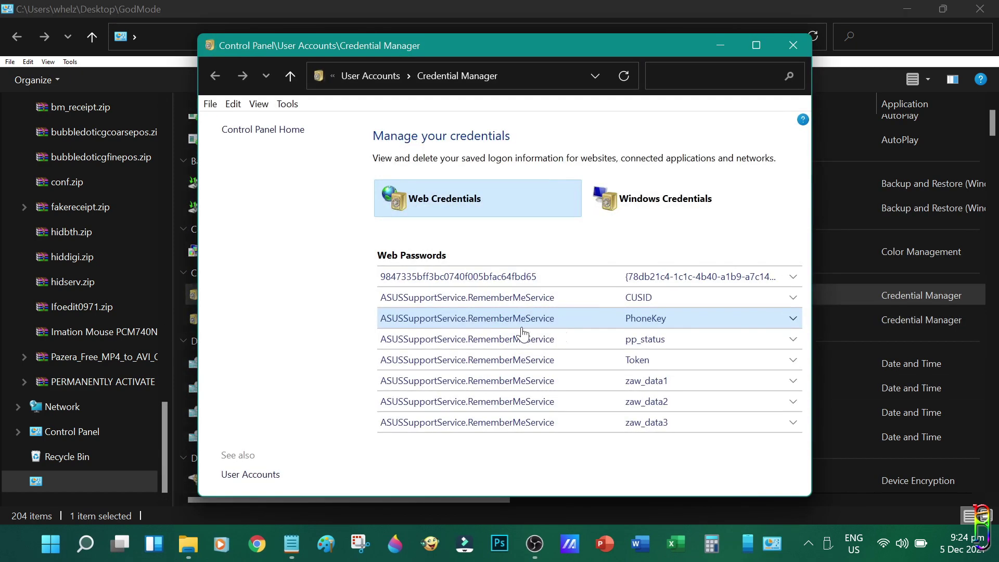
left_click(767, 40)
scroll(364, 354, "down", 2)
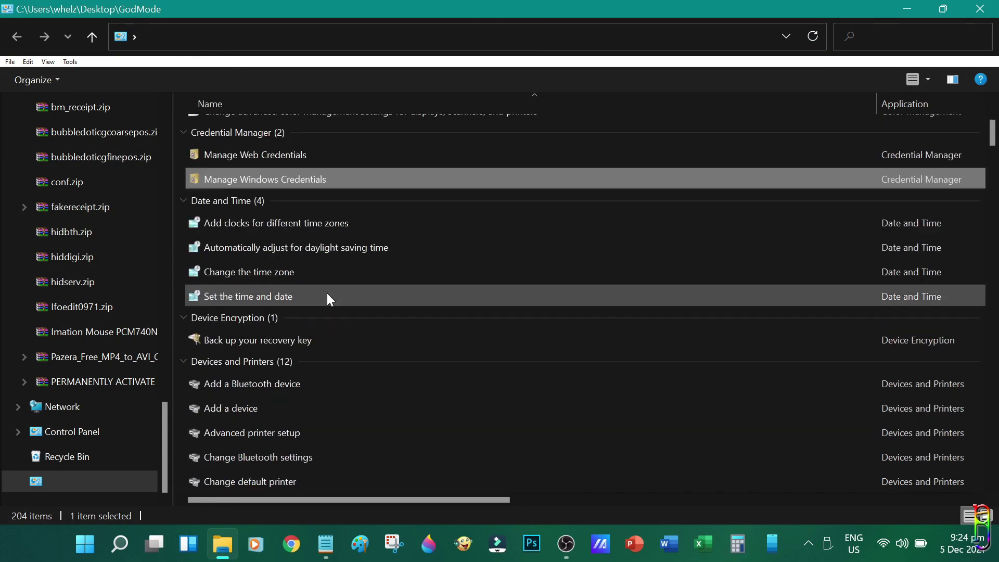
left_click(290, 228)
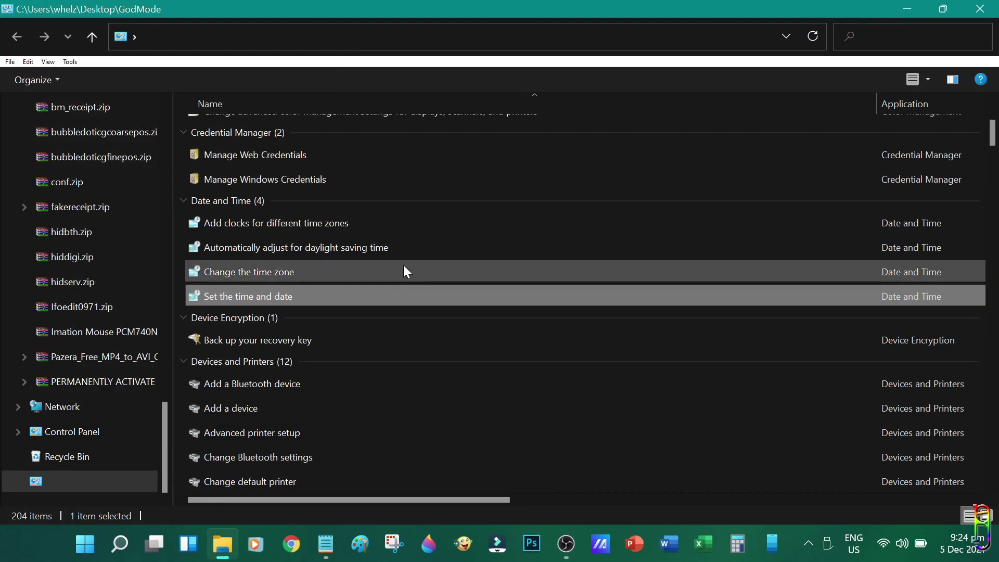
left_click(356, 341)
scroll(356, 342, "down", 2)
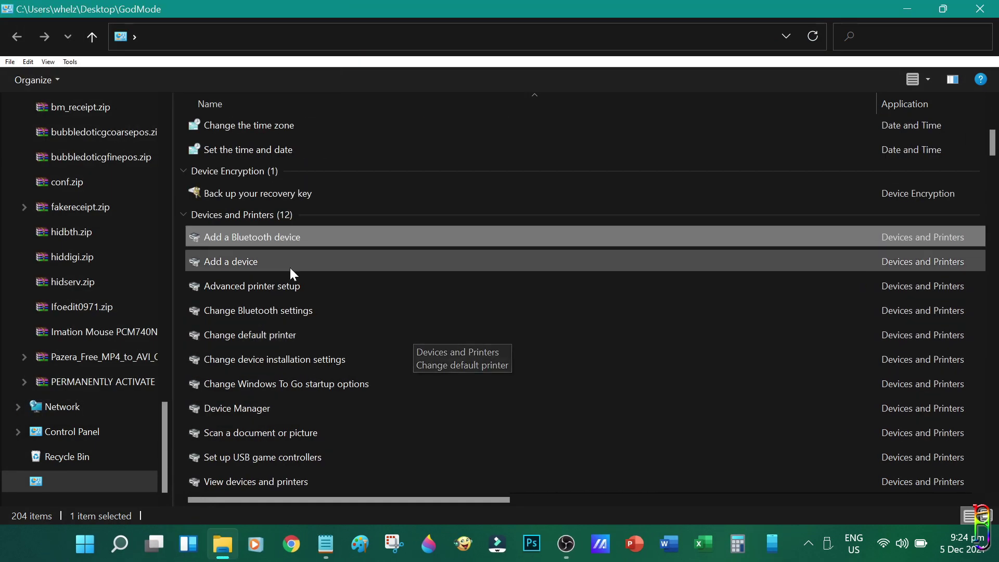
left_click(321, 408)
scroll(520, 408, "down", 2)
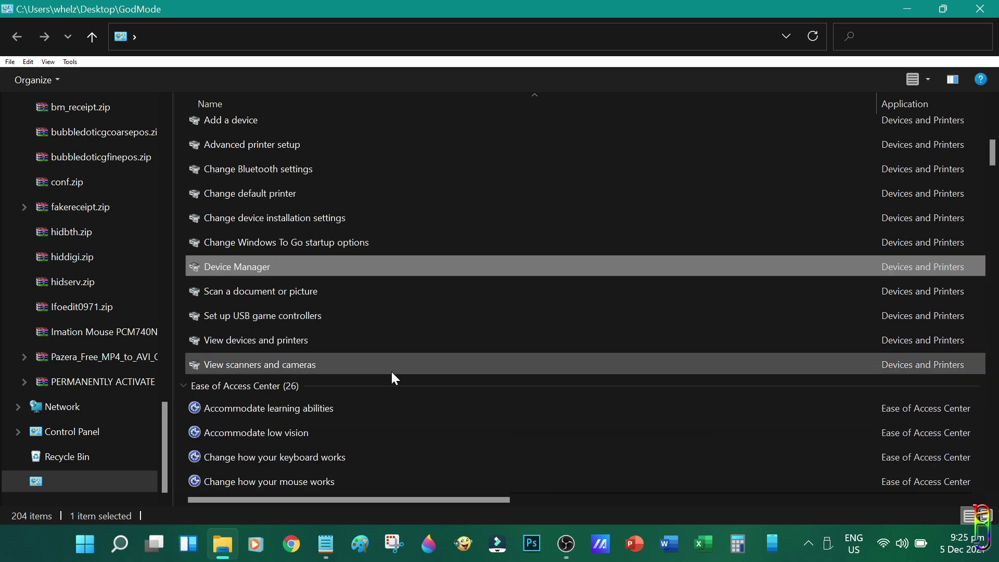
left_click(395, 408)
scroll(402, 310, "down", 2)
left_click(344, 310)
left_click(318, 335)
left_click(264, 361)
left_click(243, 385)
scroll(411, 401, "down", 7)
left_click(413, 406)
scroll(364, 338, "down", 2)
left_click(307, 296)
left_click(272, 370)
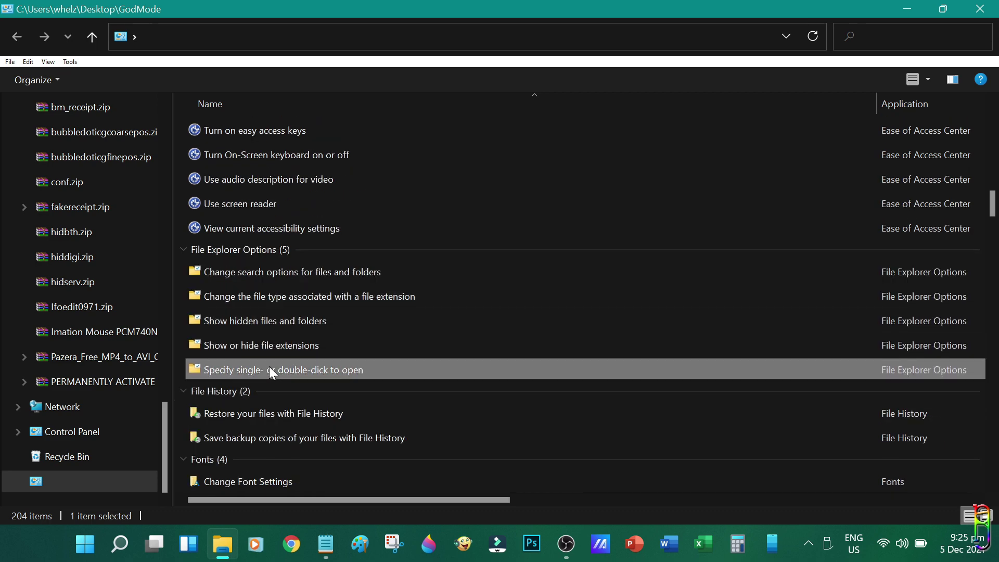
scroll(424, 410, "down", 4)
left_click(426, 409)
scroll(426, 409, "down", 6)
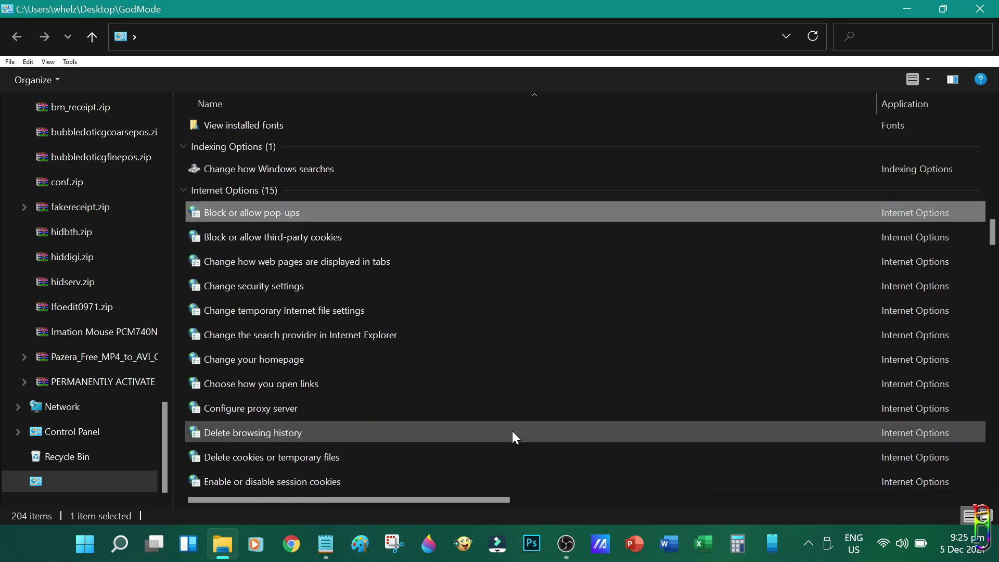
scroll(573, 369, "down", 10)
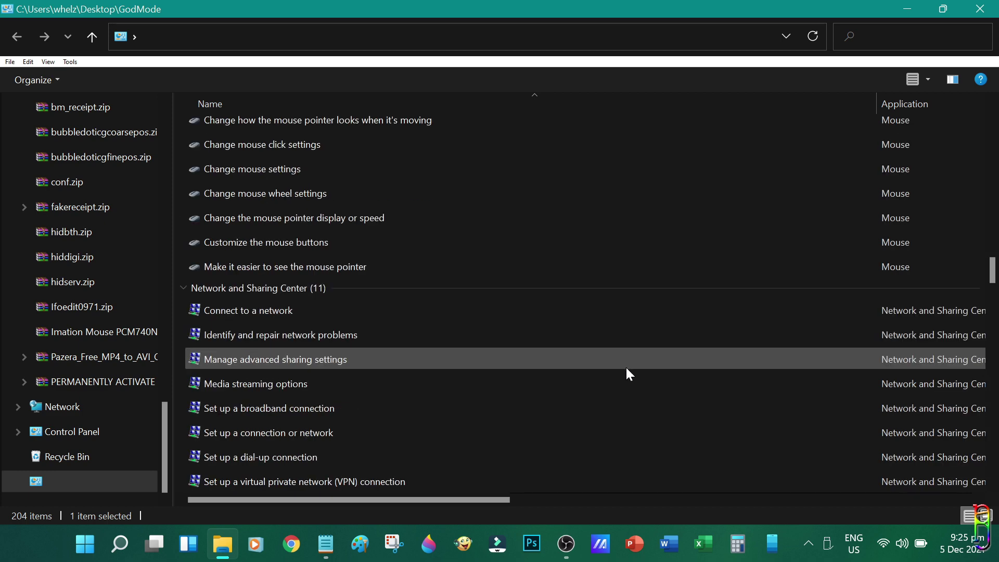
scroll(627, 374, "down", 1)
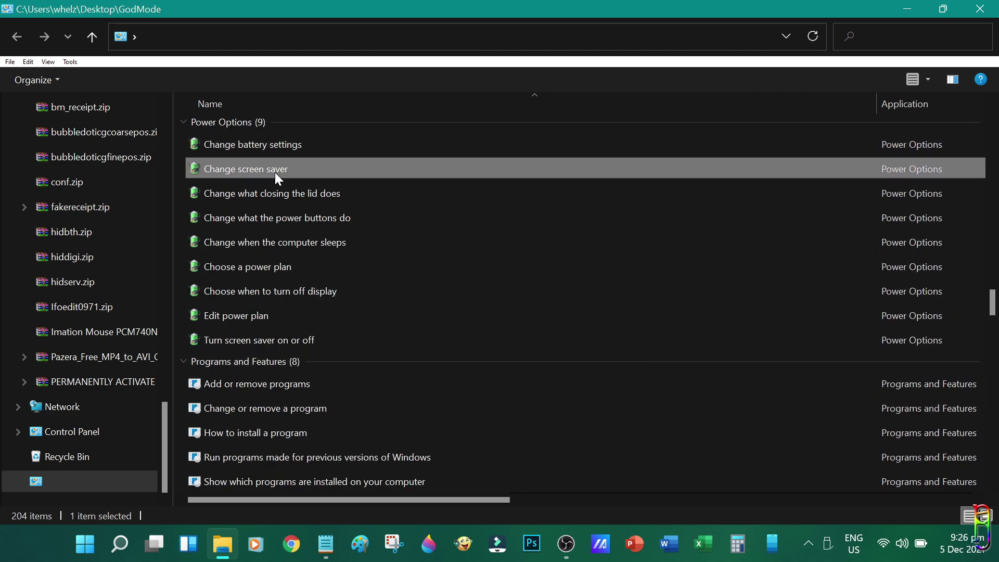
scroll(486, 413, "down", 4)
scroll(486, 410, "down", 7)
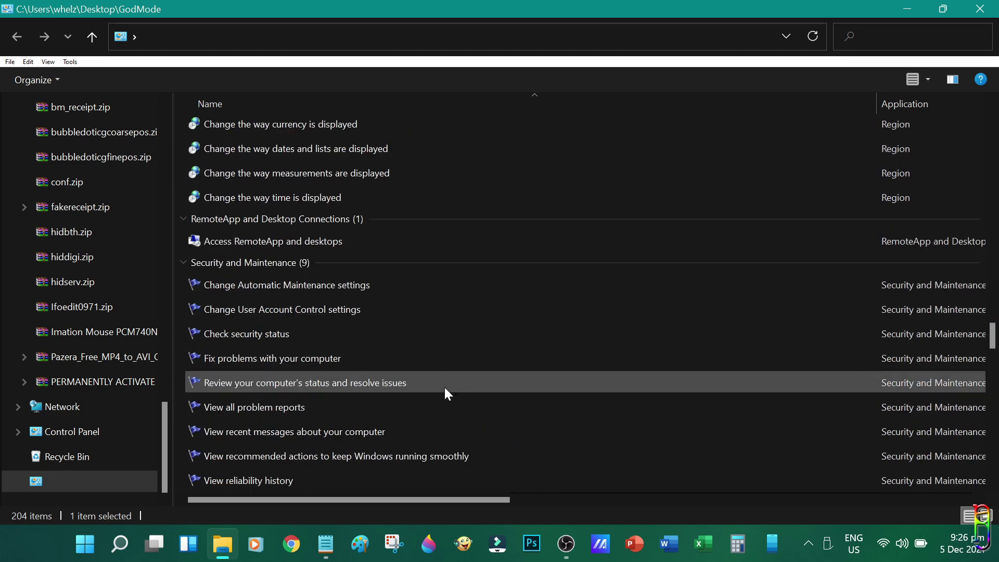
scroll(442, 388, "down", 4)
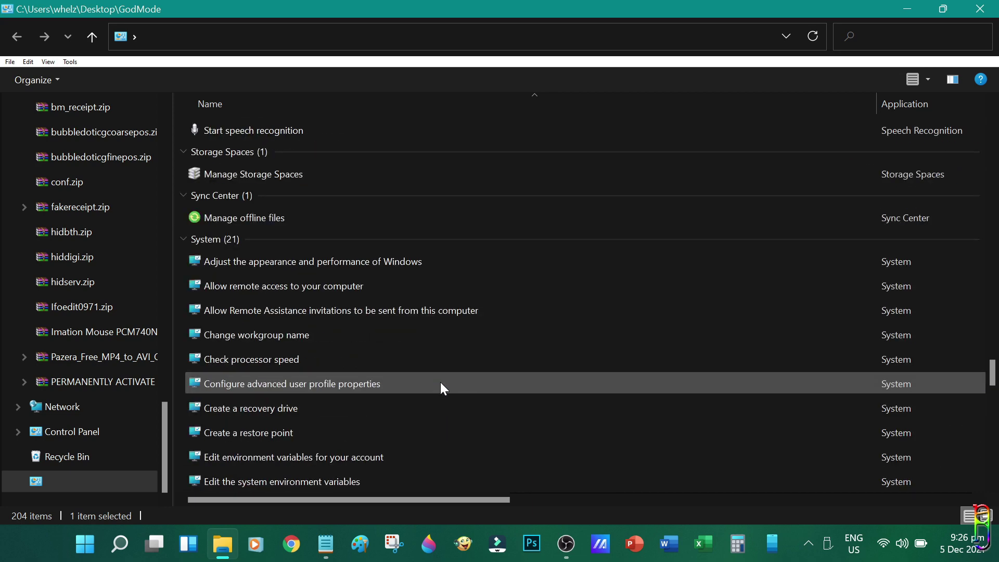
scroll(416, 364, "down", 6)
scroll(364, 396, "down", 1)
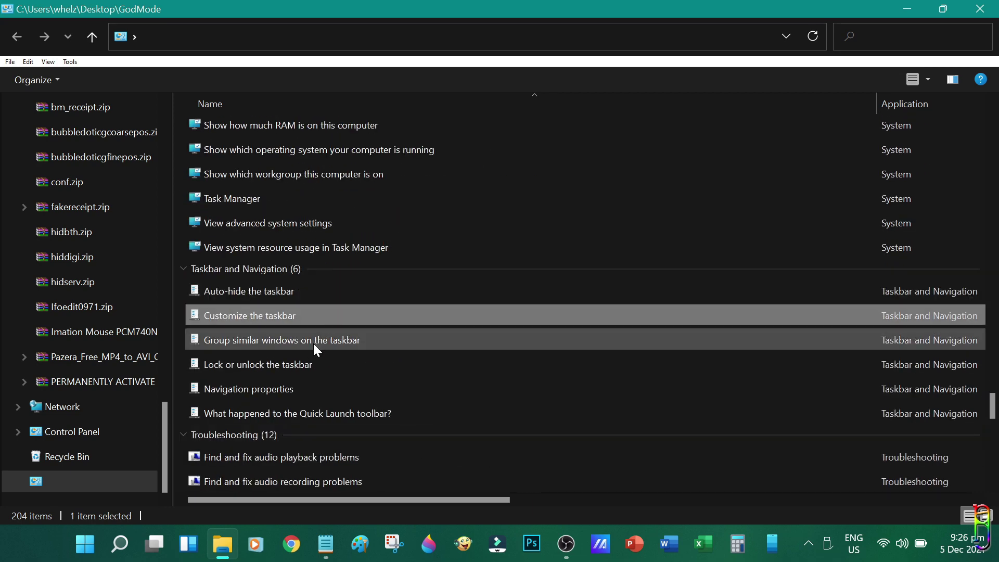
scroll(417, 291, "down", 1)
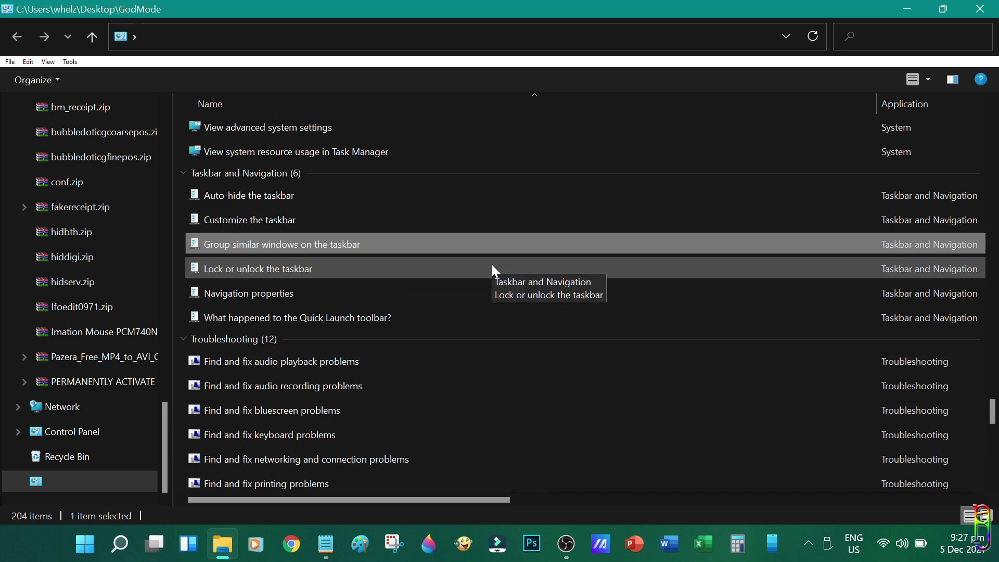
scroll(499, 323, "down", 4)
scroll(339, 380, "down", 5)
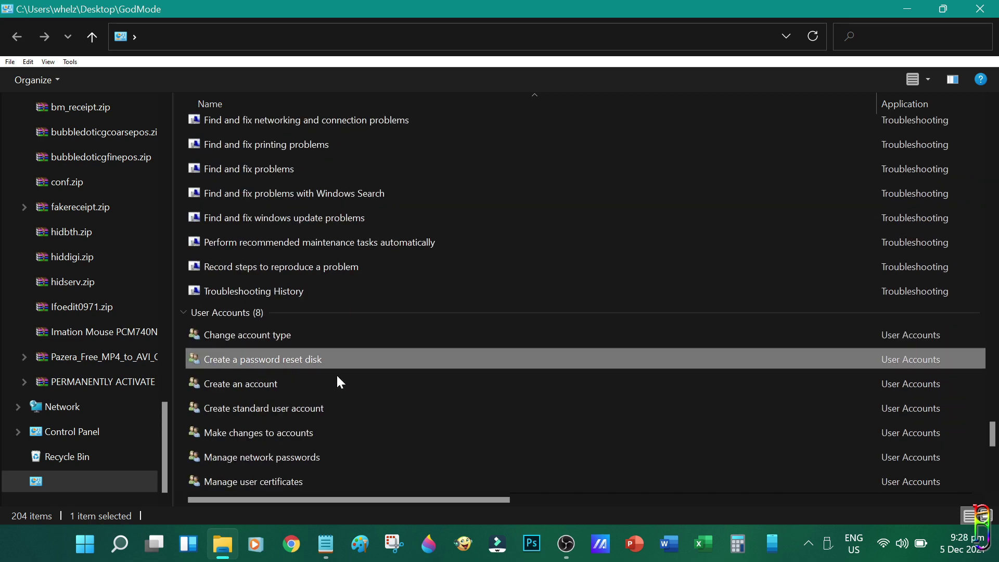
scroll(395, 364, "down", 1)
left_click(483, 367)
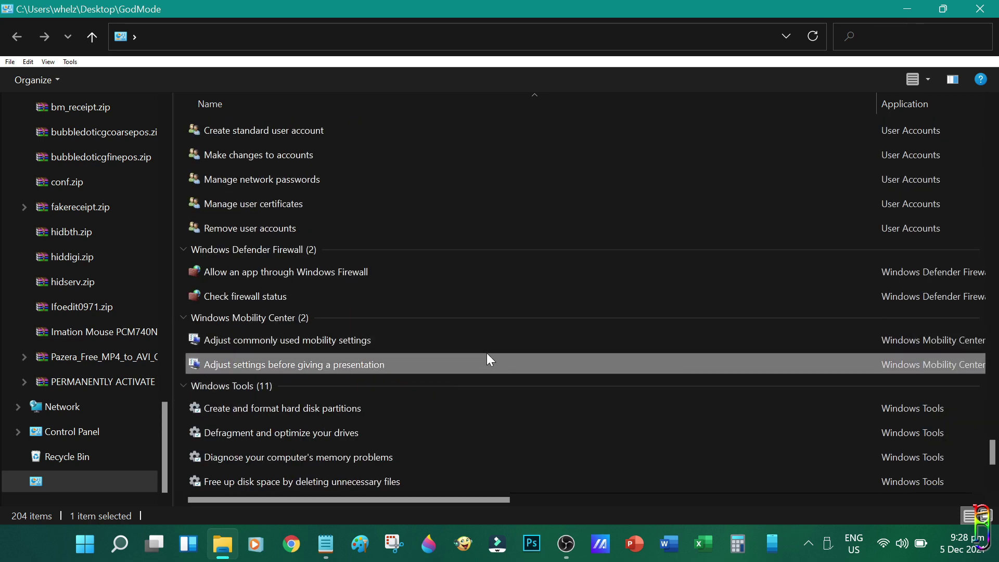
scroll(405, 417, "down", 1)
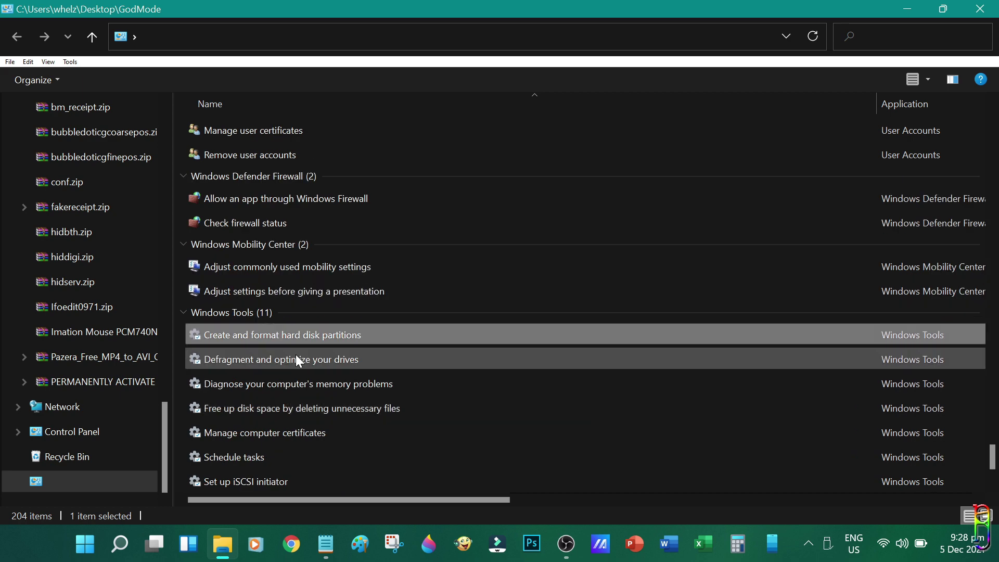
scroll(396, 371, "down", 1)
scroll(338, 420, "down", 1)
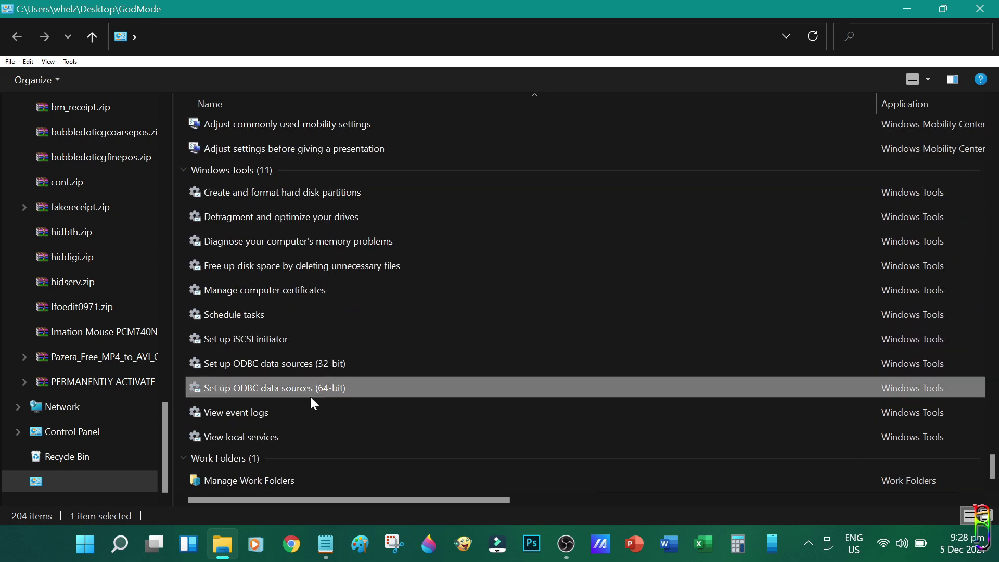
scroll(578, 474, "up", 20)
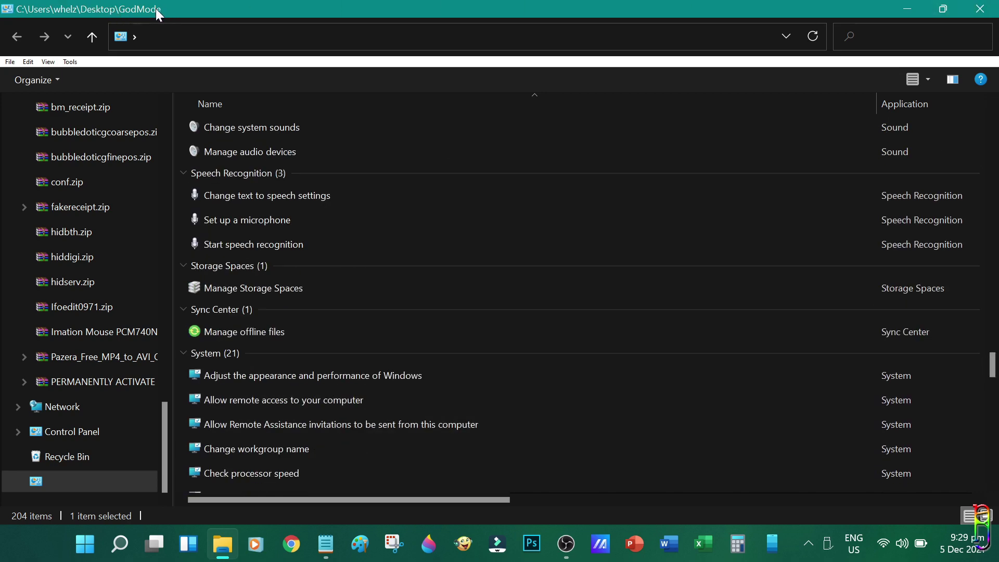
Close the GodMode window and create another new folder on the desktop
left_click(981, 9)
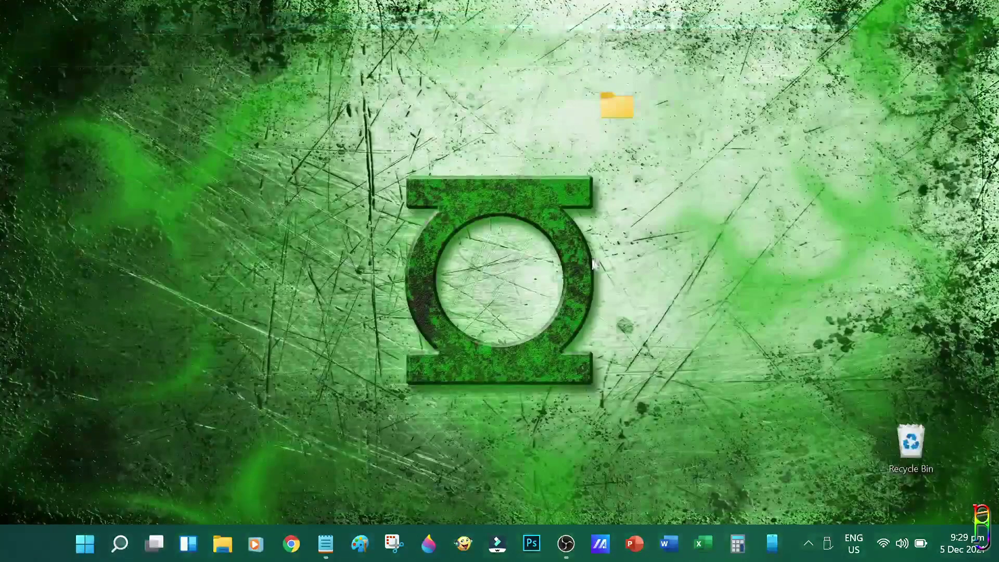
right_click(394, 137)
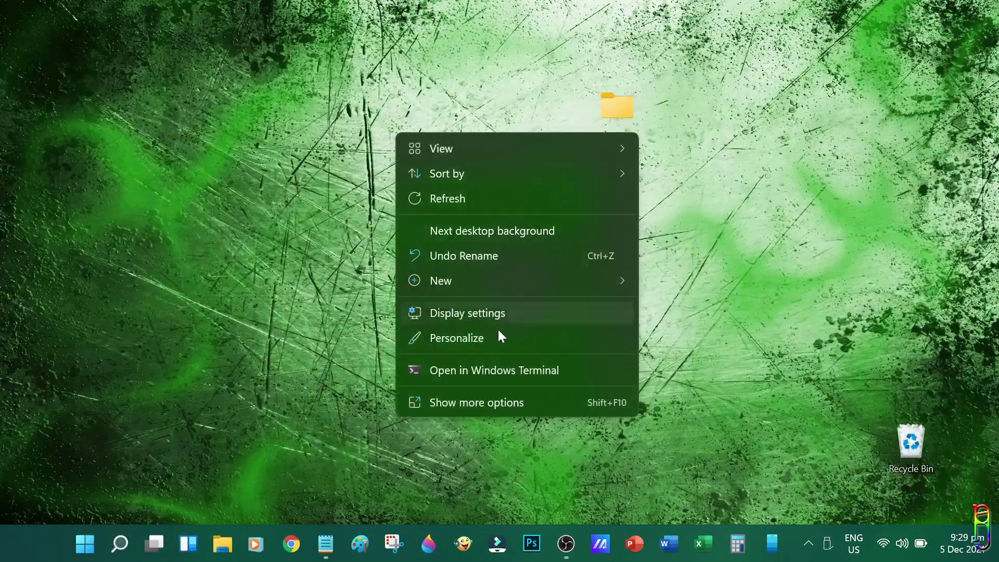
mouse_move(473, 283)
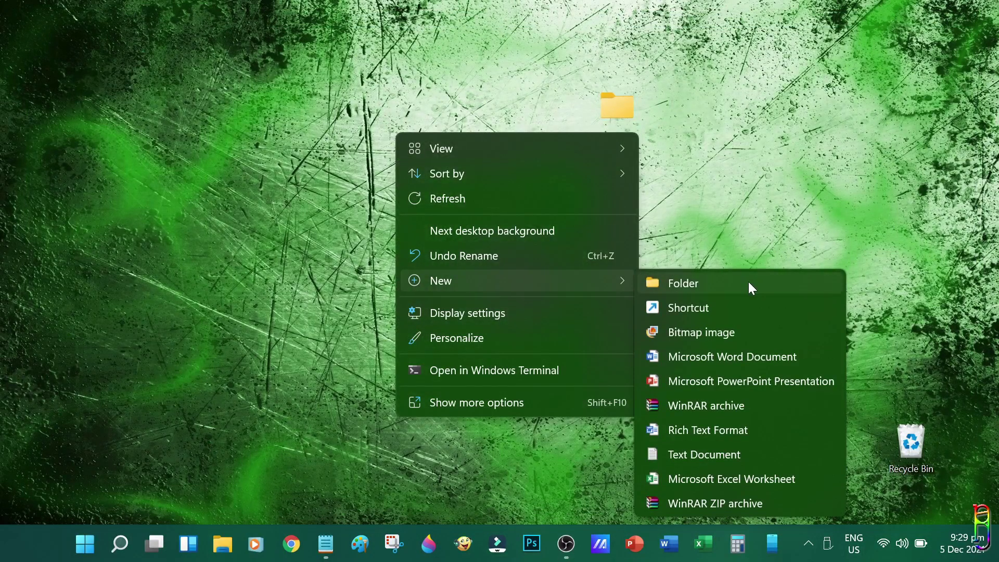
left_click(749, 284)
In the notes, paste the GodMode line onto line 3 and replace GodMode with RIBBYTrivia
left_click(326, 544)
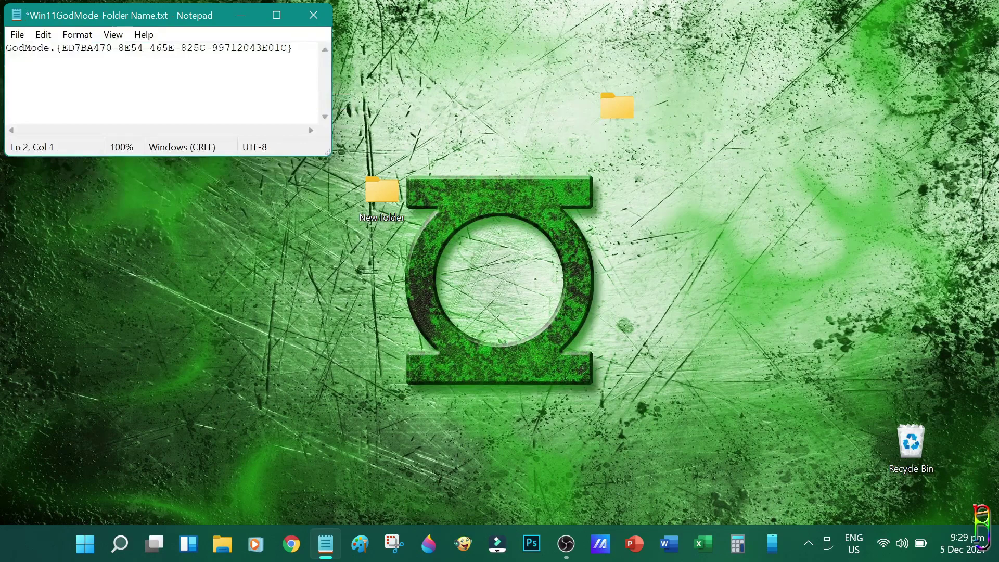
right_click(168, 75)
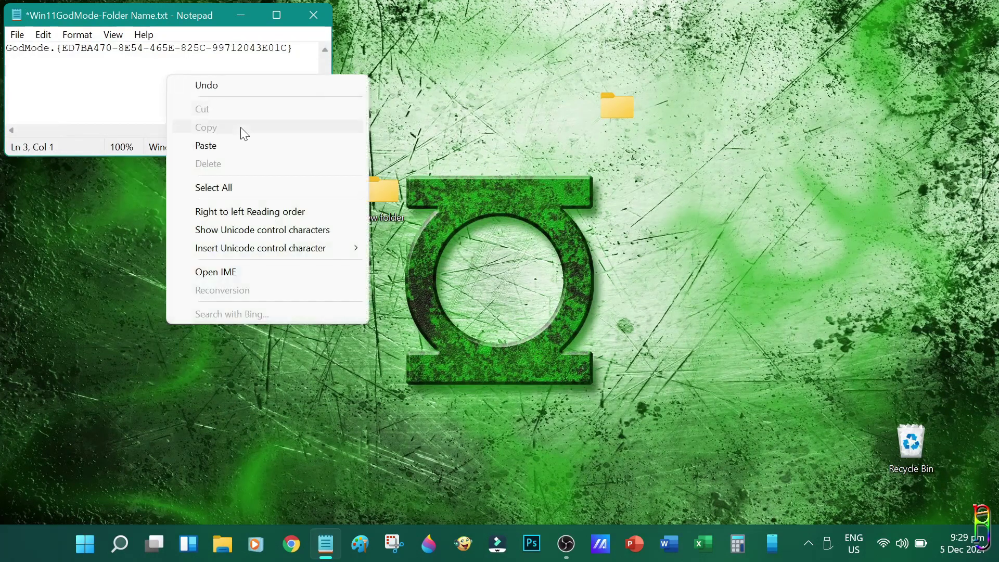
left_click(245, 145)
left_click_drag(50, 71, 3, 77)
type("RIBBYTrivia")
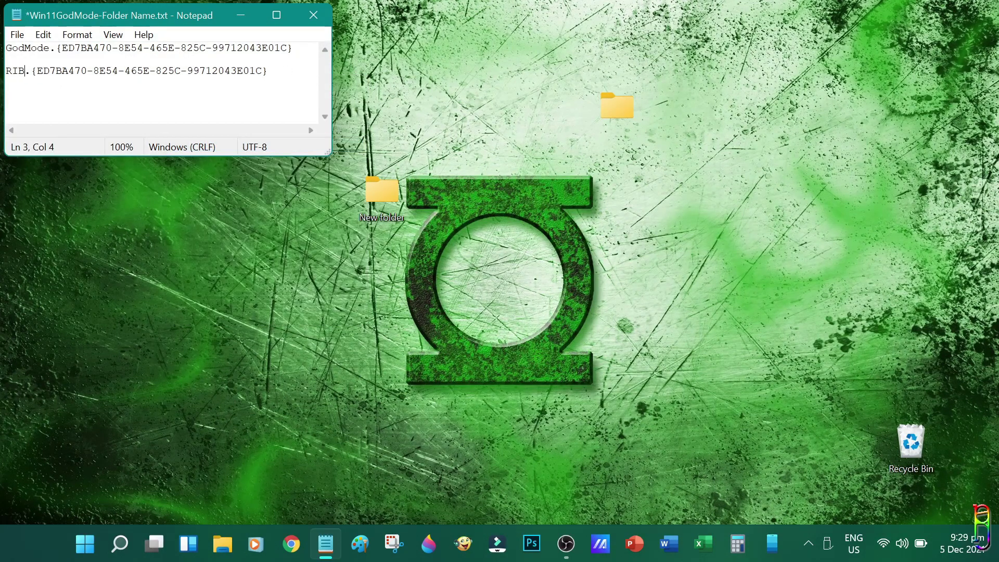
key("End")
key("shift+Home")
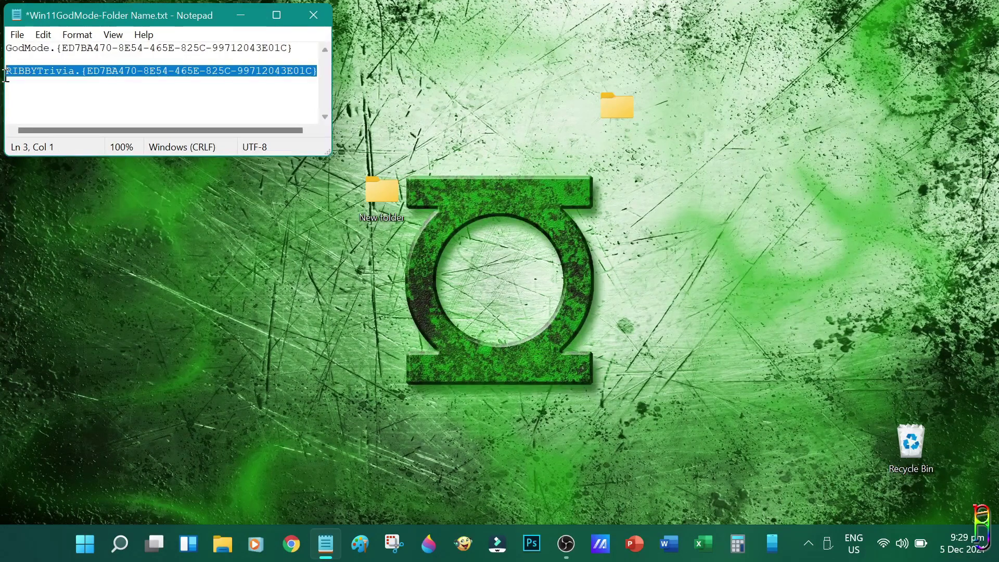
Rename the new desktop folder by pasting the RIBBYTrivia God Mode name
left_click(388, 207)
right_click(385, 208)
left_click(466, 230)
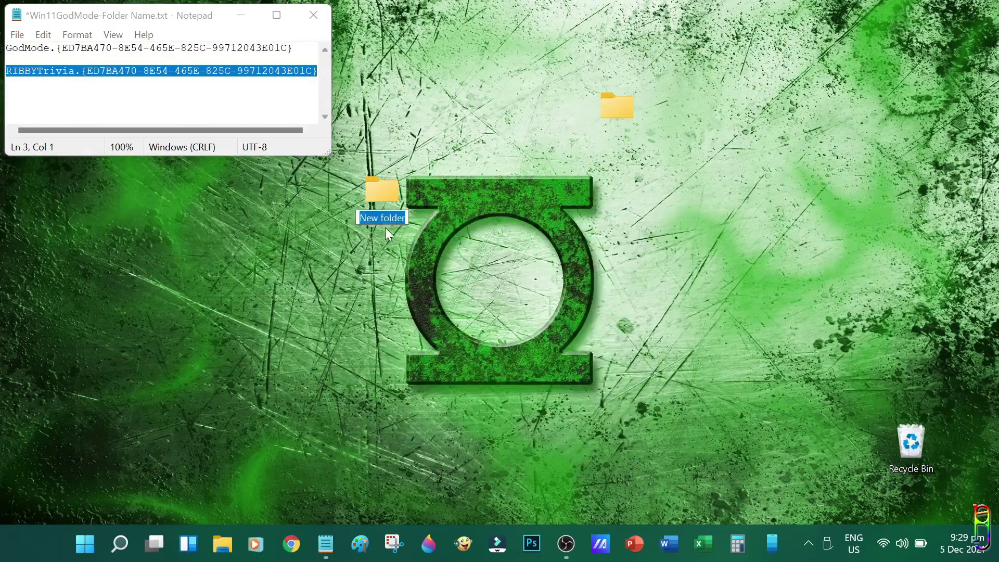
right_click(385, 227)
left_click(411, 289)
left_click(497, 222)
Open the RIBBYTrivia folder and scroll through its settings list
double_click(374, 187)
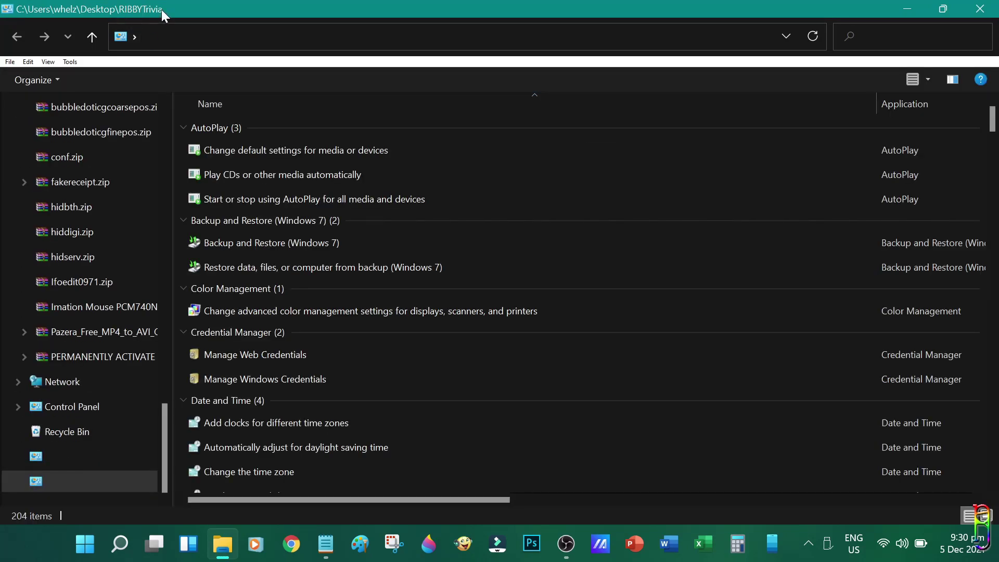
scroll(537, 333, "down", 20)
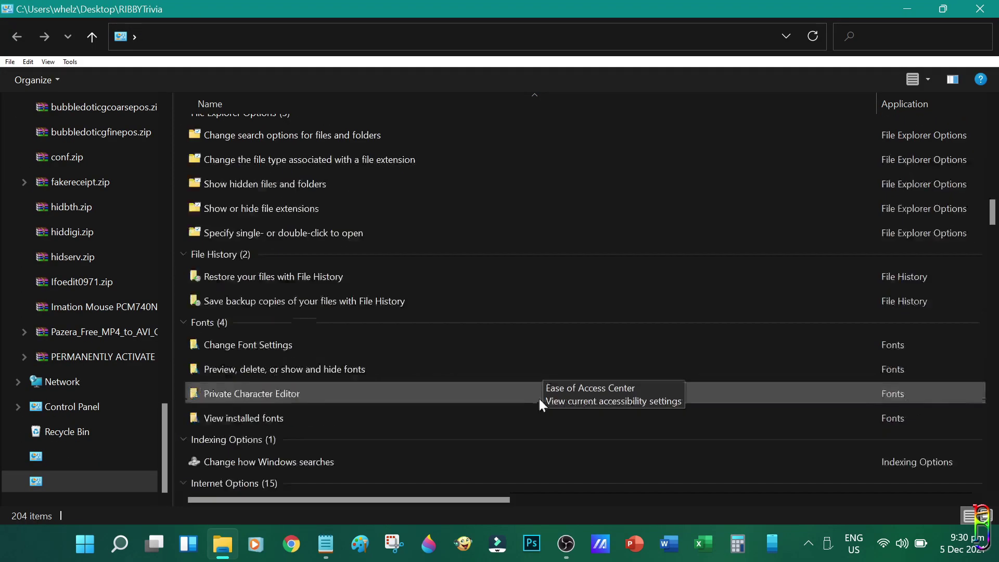
scroll(833, 359, "down", 10)
scroll(833, 359, "up", 20)
Switch the view to Large icons, then Medium icons, and browse the categories
left_click(928, 81)
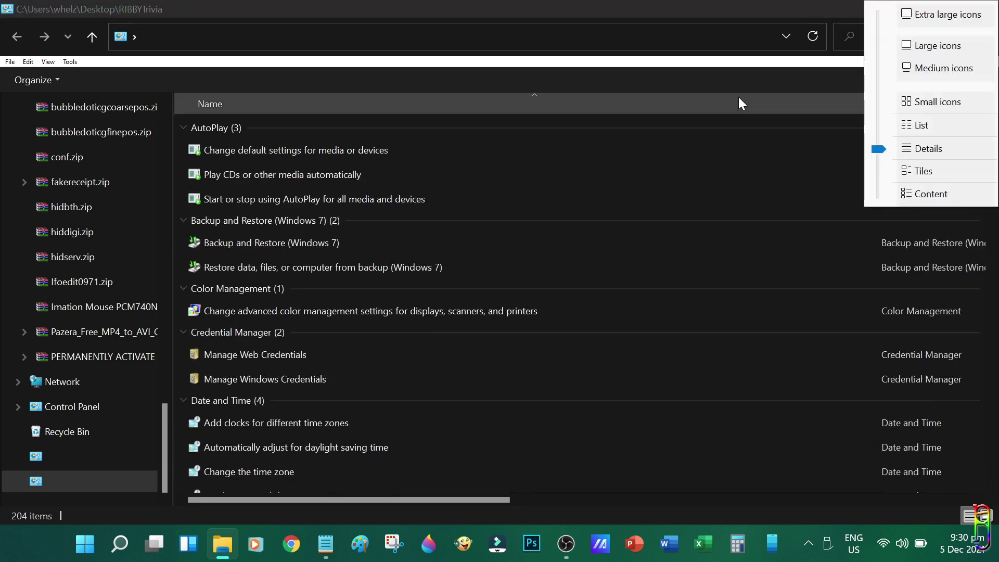
left_click(932, 69)
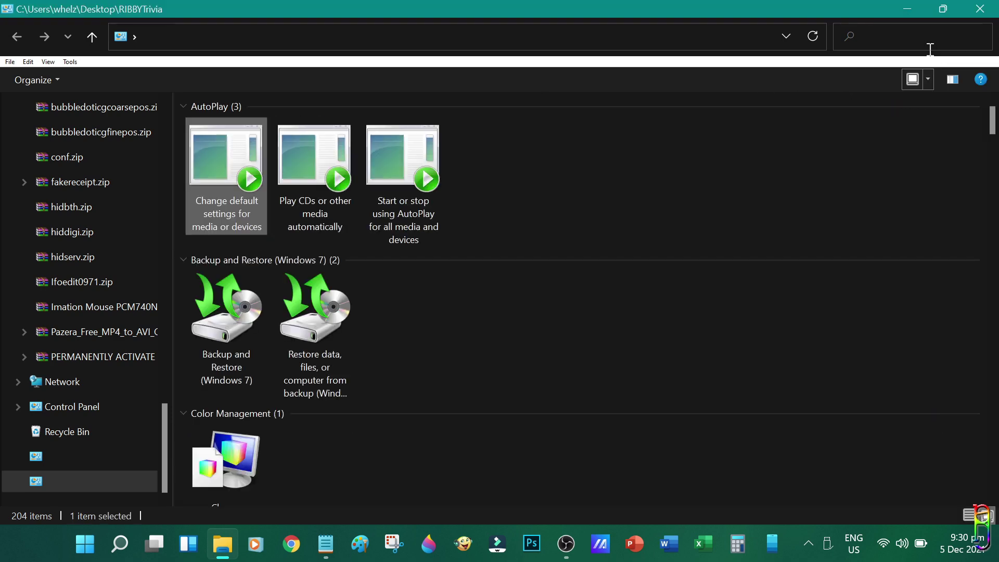
left_click(929, 81)
left_click(925, 106)
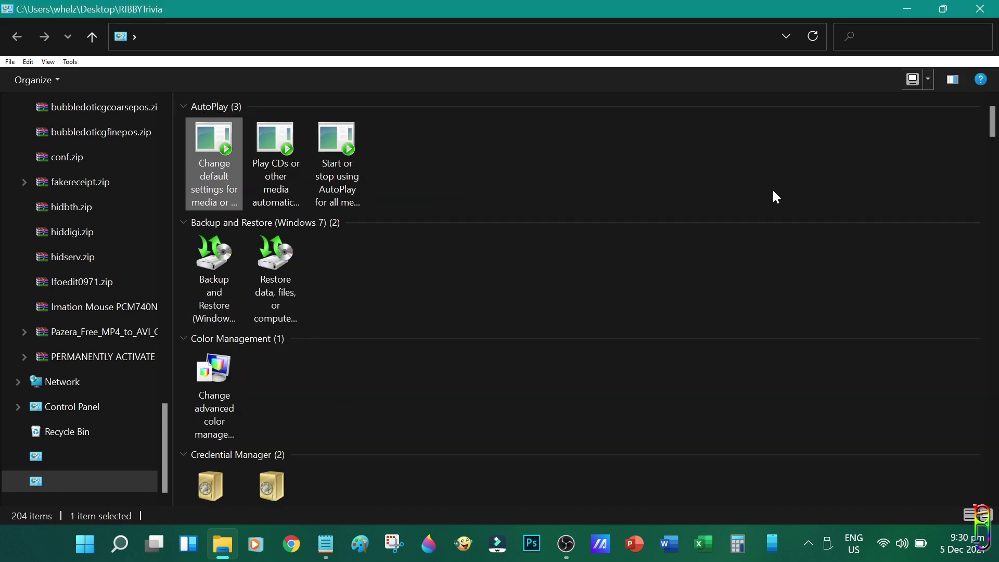
scroll(647, 370, "down", 15)
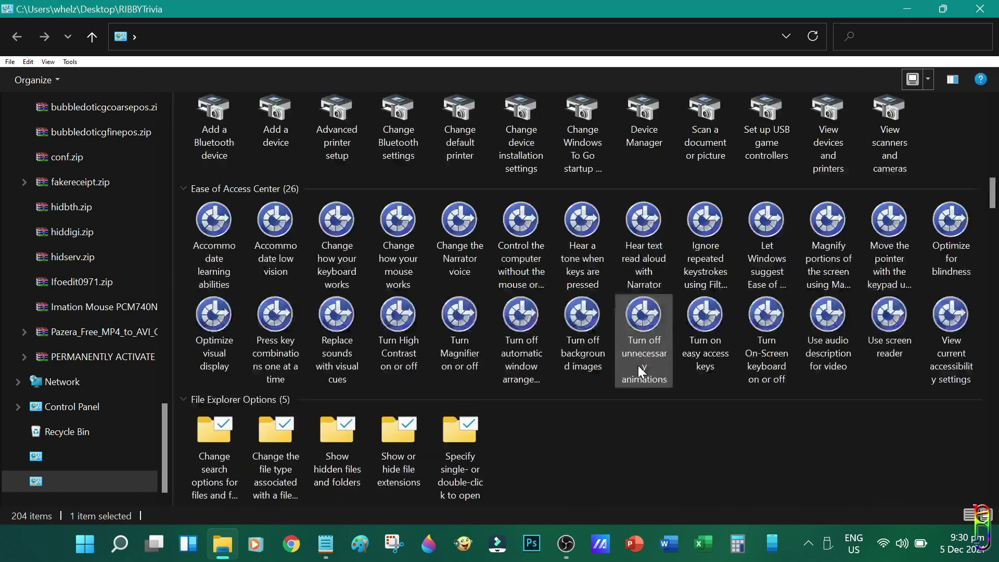
scroll(638, 366, "down", 15)
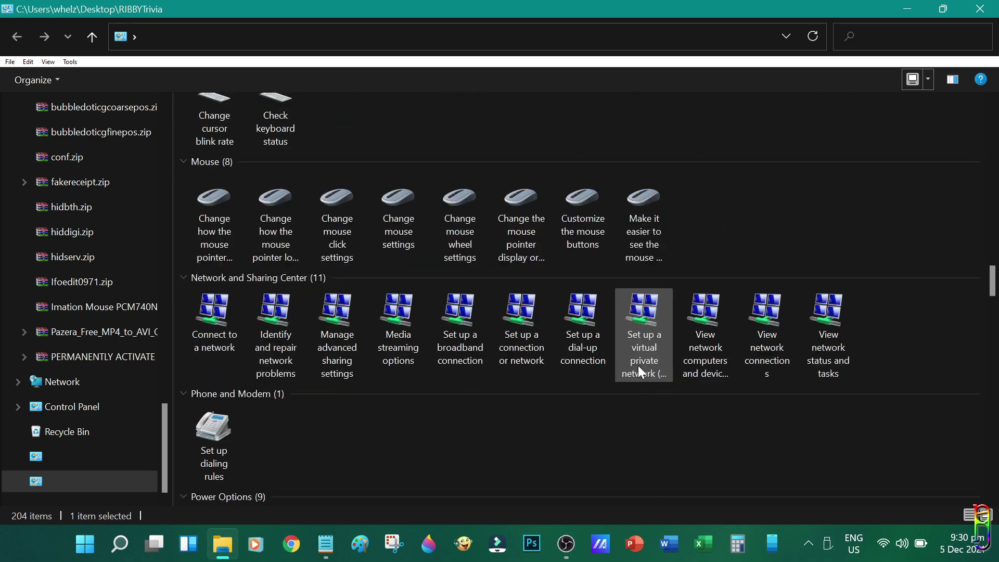